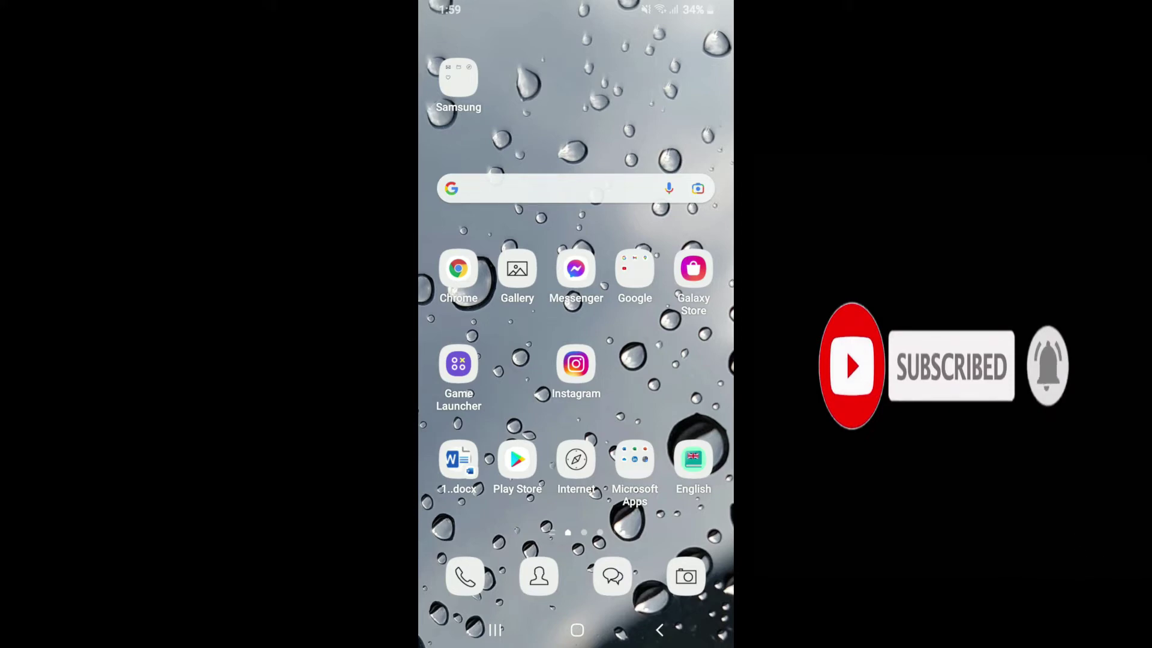
Step: Launch Viber from the app drawer and open the '123' group's info panel
{"action": "left_click_drag", "start_coordinate": [576, 504], "coordinate": [576, 225]}
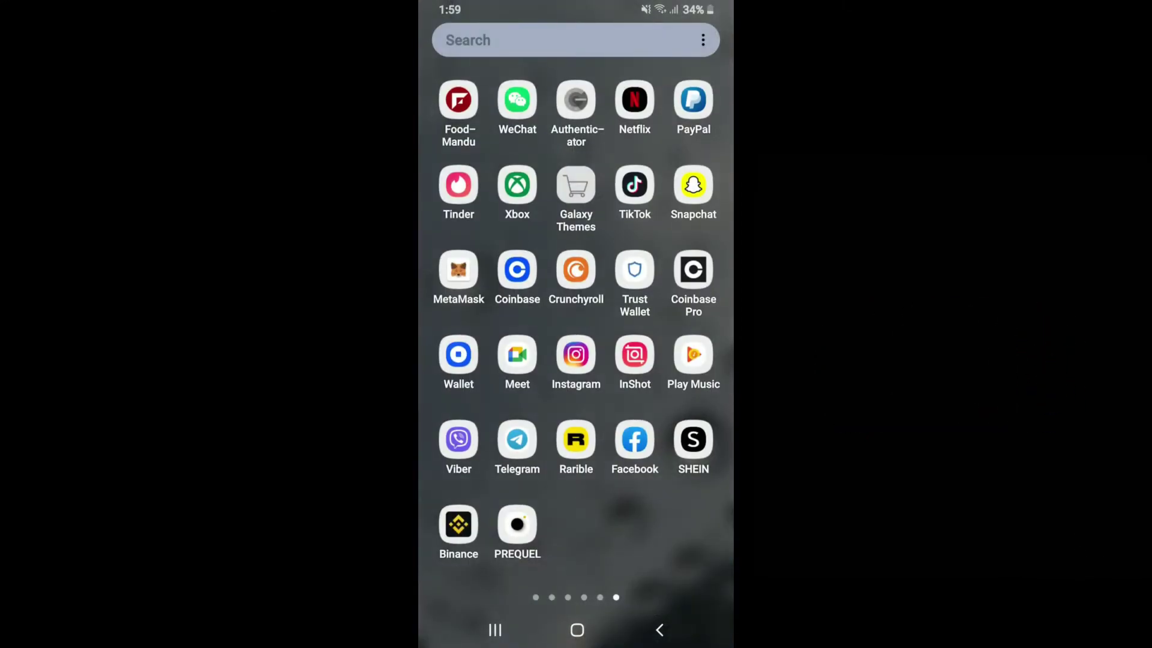
{"action": "left_click", "coordinate": [458, 439]}
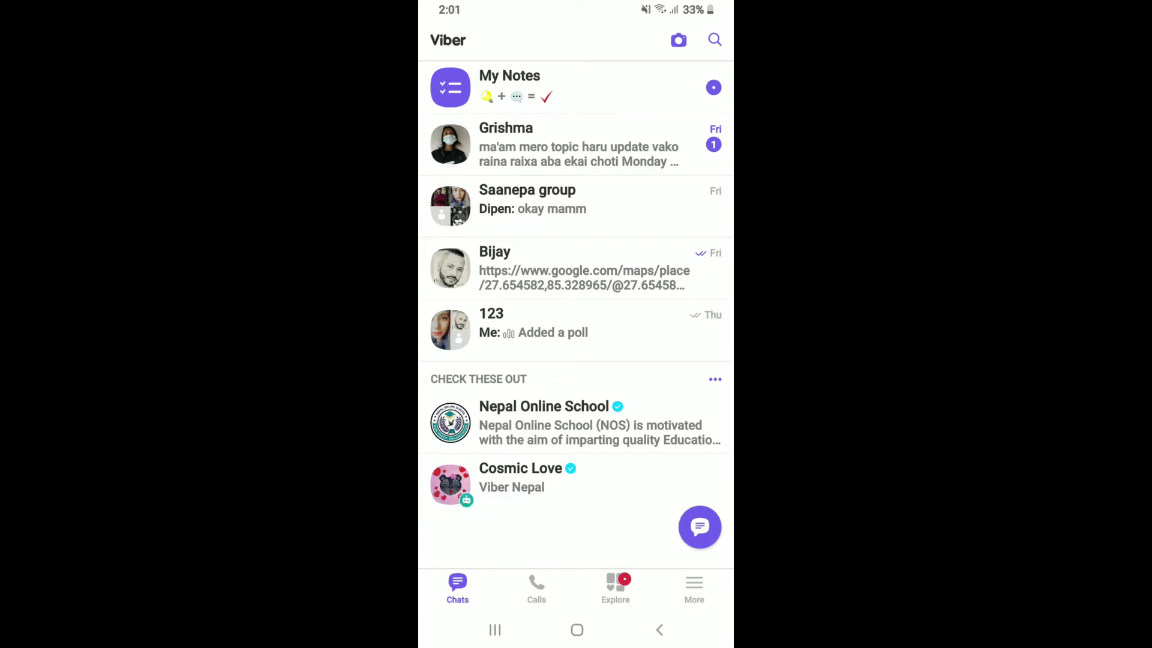
{"action": "left_click", "coordinate": [577, 323]}
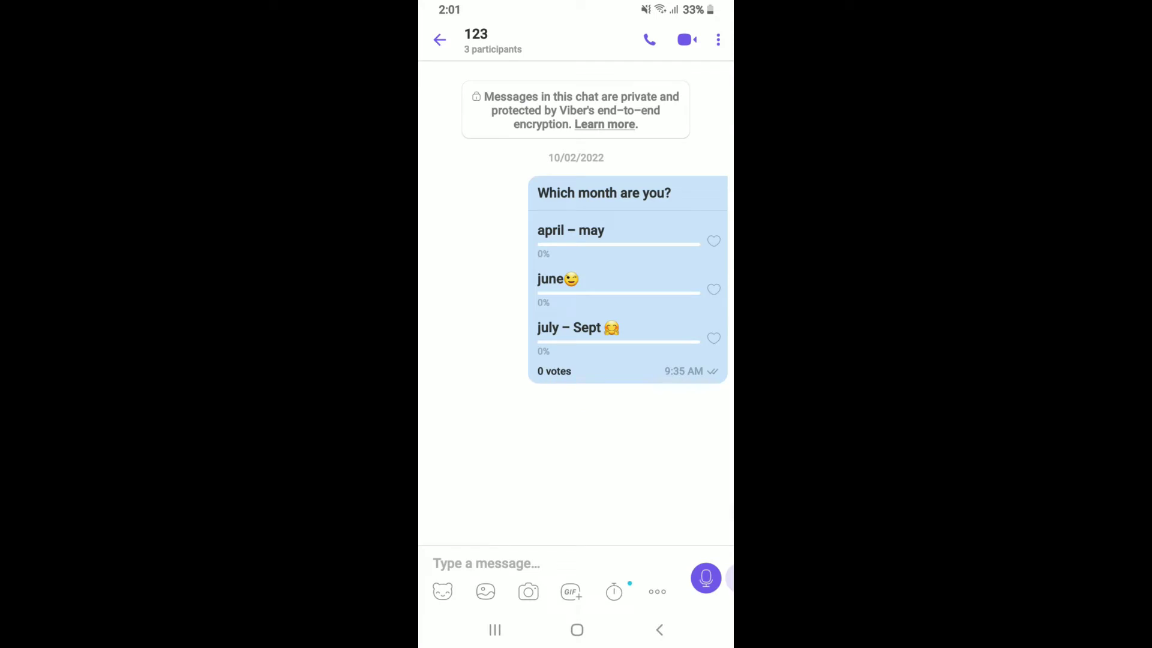
{"action": "left_click_drag", "start_coordinate": [712, 360], "coordinate": [468, 361]}
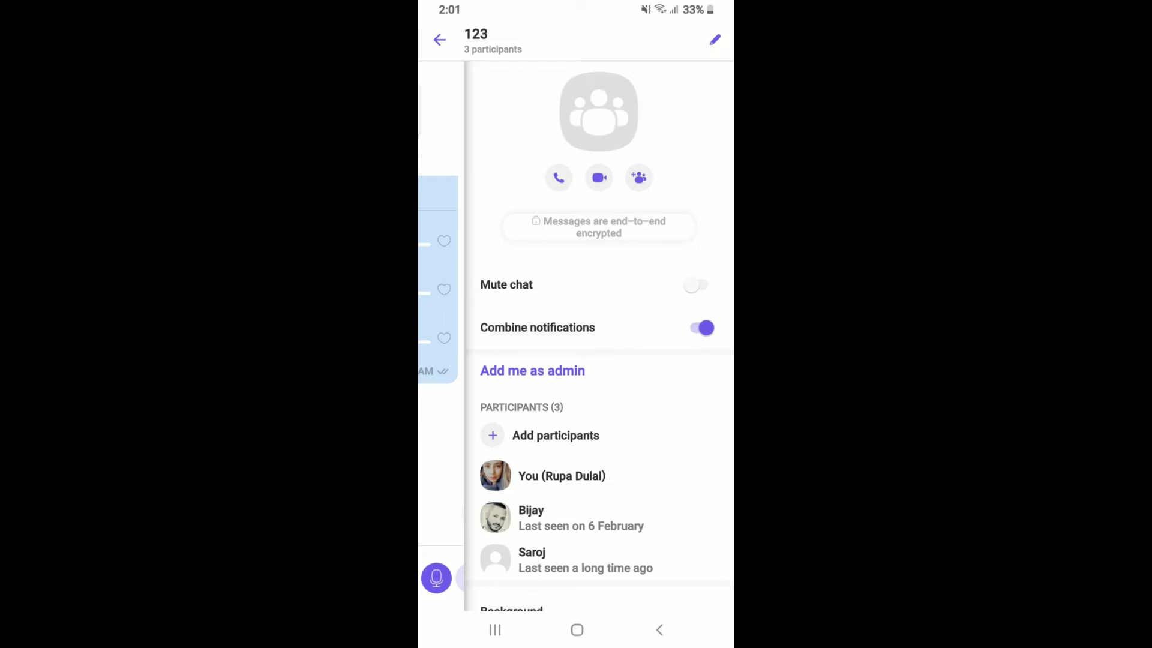
Step: Add yourself as admin of group '123', then go back to the home screen
{"action": "left_click", "coordinate": [532, 371]}
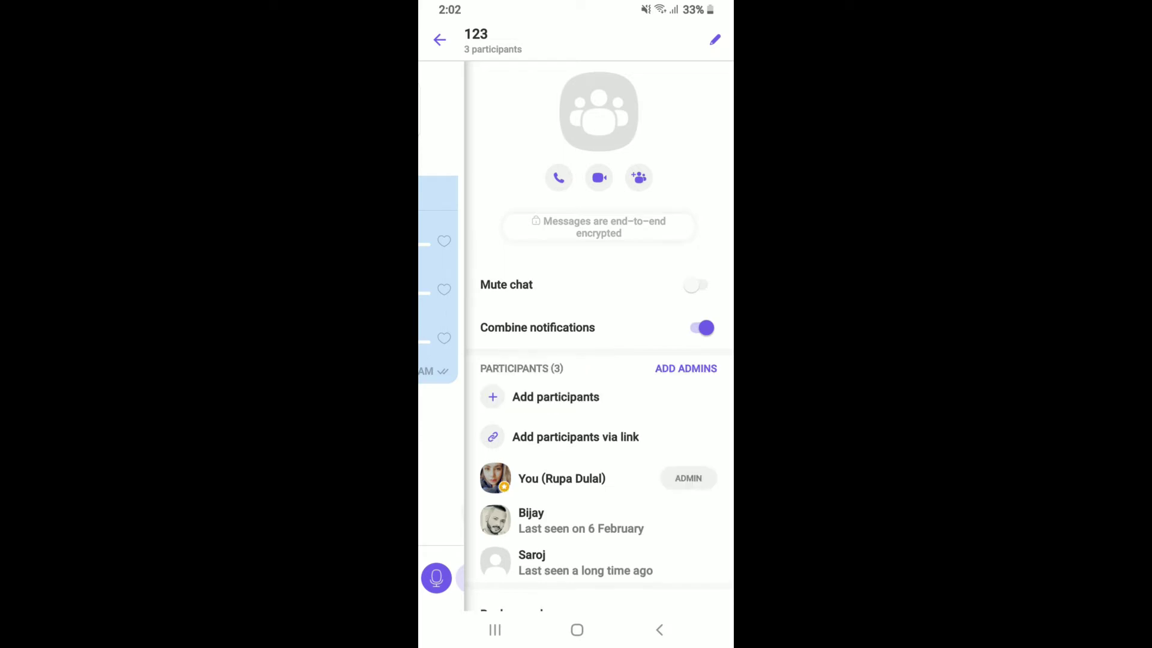
{"action": "scroll", "coordinate": [599, 360], "scroll_direction": "down", "scroll_amount": 2}
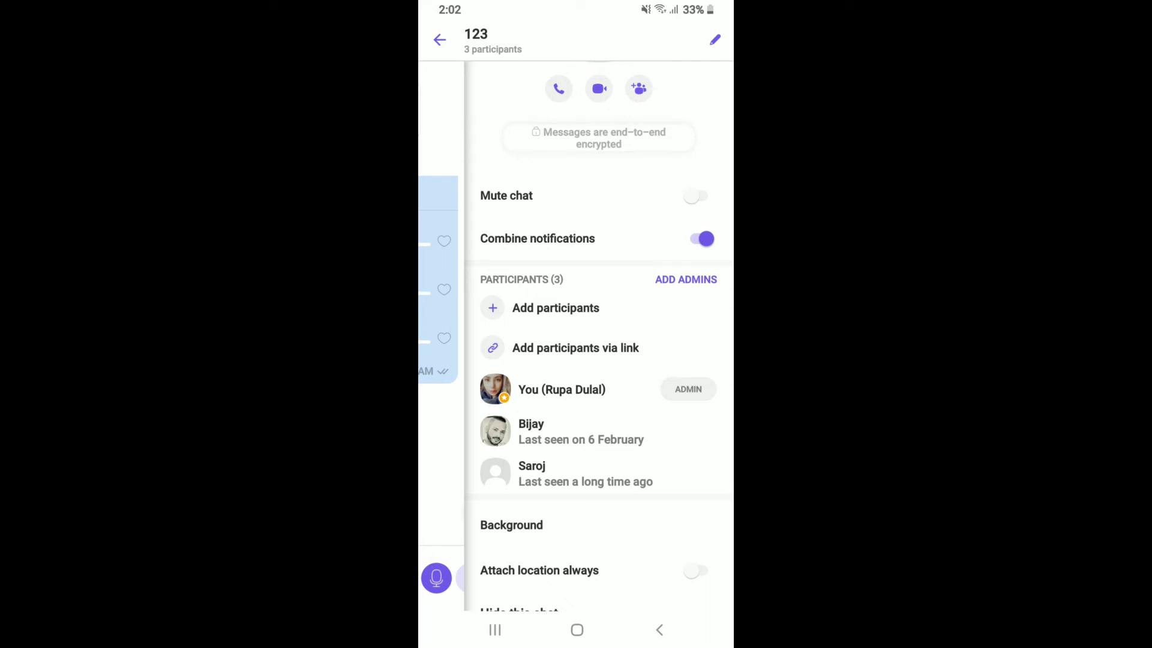
{"action": "scroll", "coordinate": [599, 361], "scroll_direction": "up", "scroll_amount": 2}
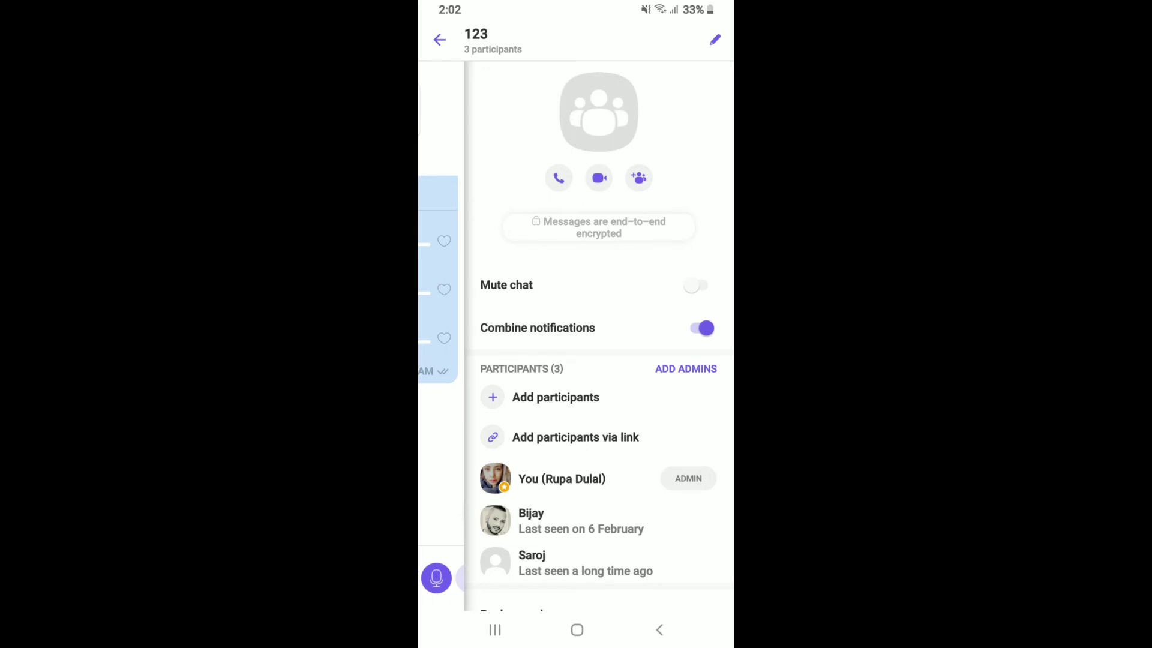
{"action": "left_click", "coordinate": [578, 629]}
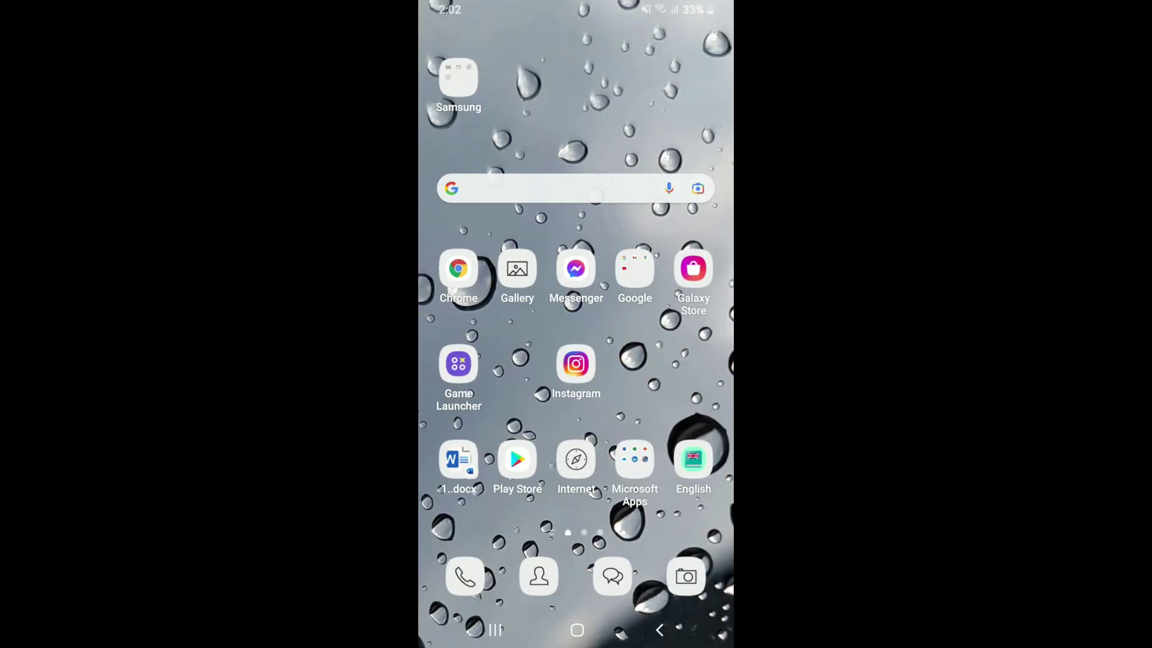